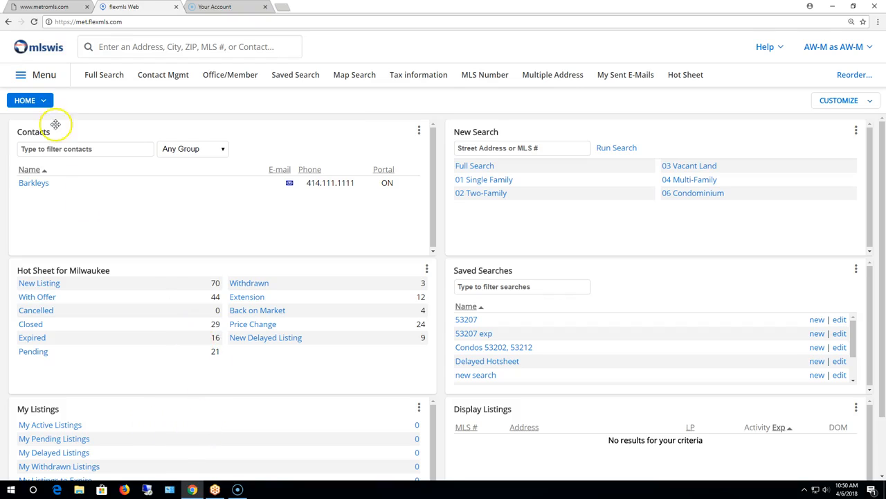
Open the My Market report
left_click(33, 75)
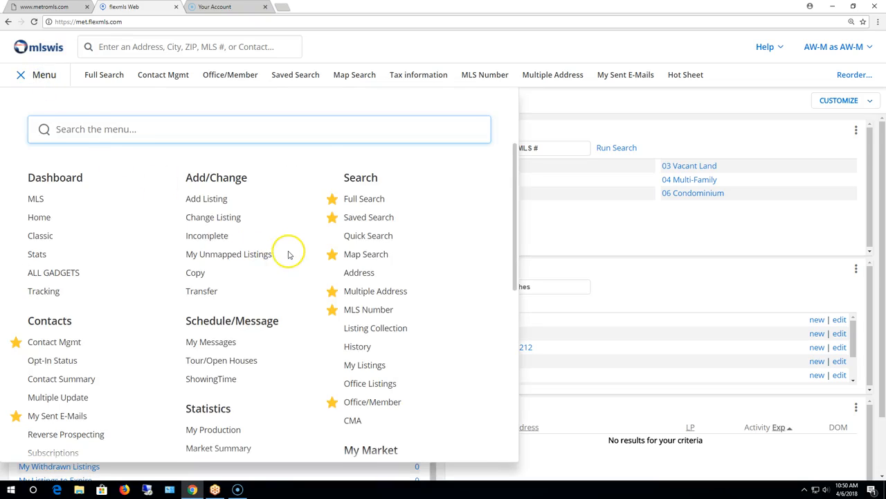
scroll(289, 255, "down", 5)
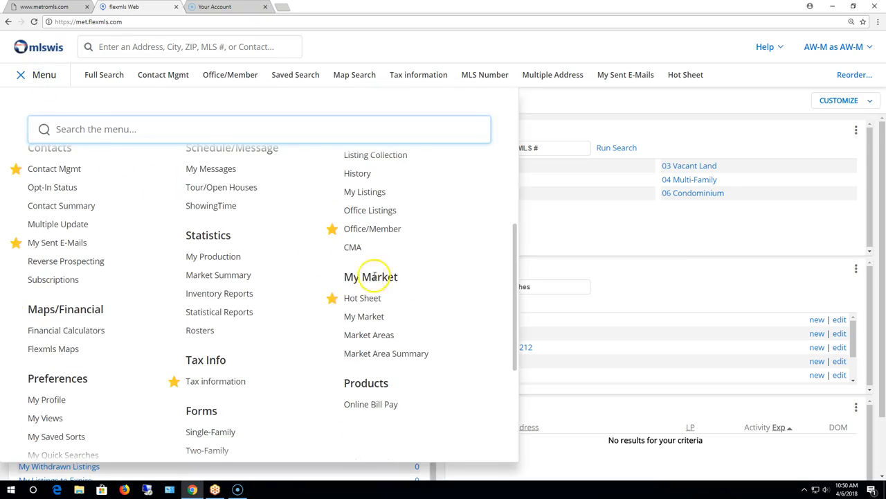
left_click(373, 317)
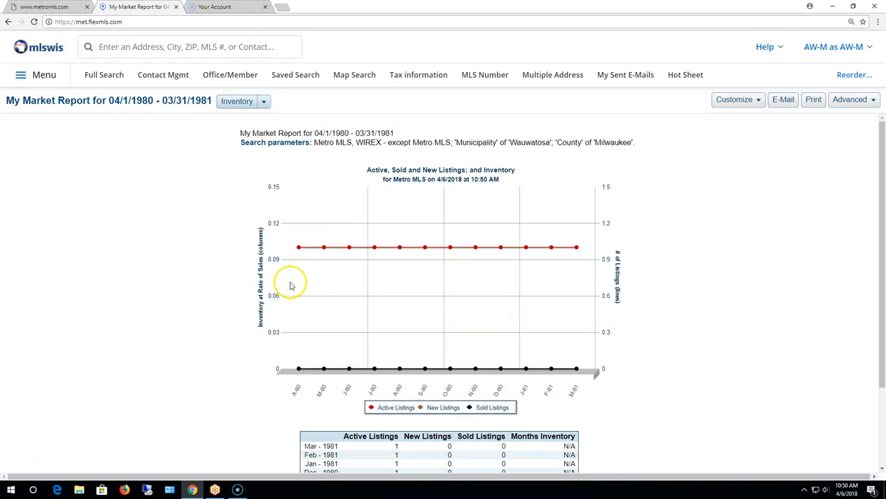
left_click(264, 103)
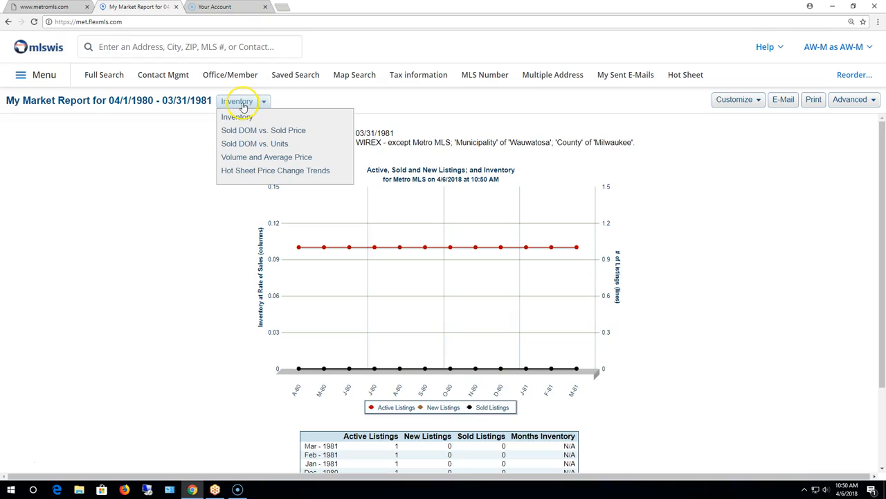
left_click(264, 144)
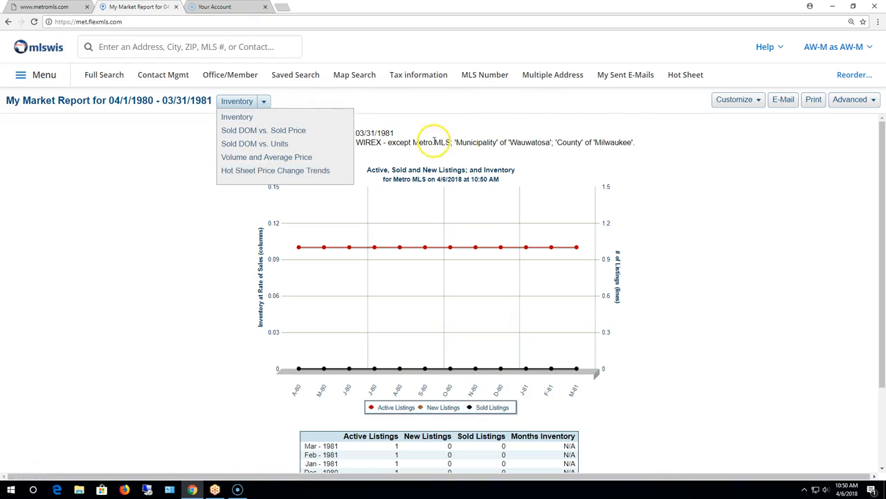
left_click(728, 280)
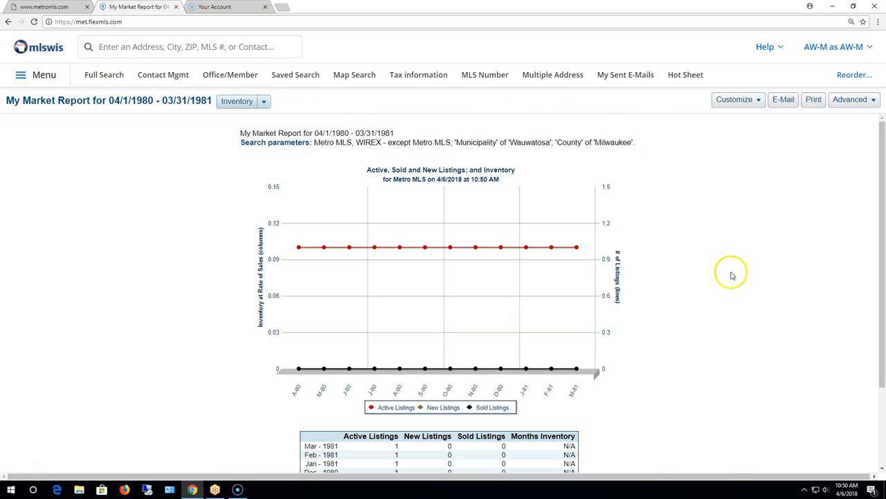
Customize the market report with a Full Search for the Single Family property type
left_click(760, 101)
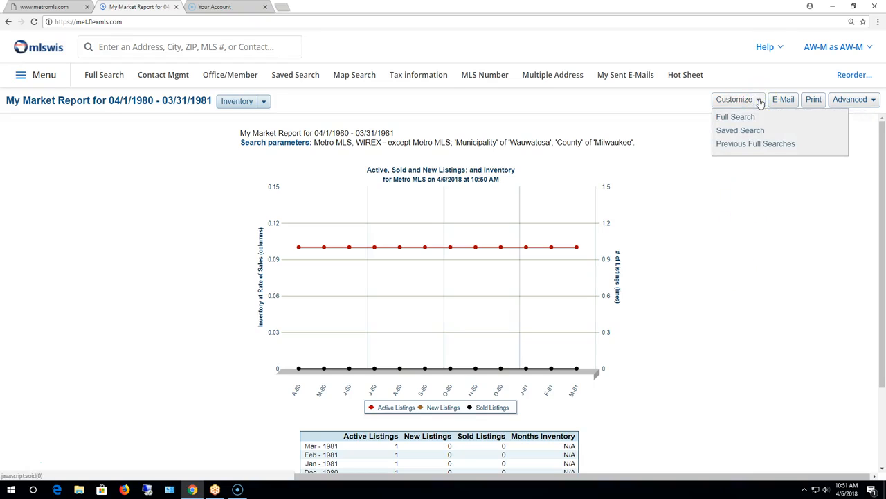
left_click(743, 119)
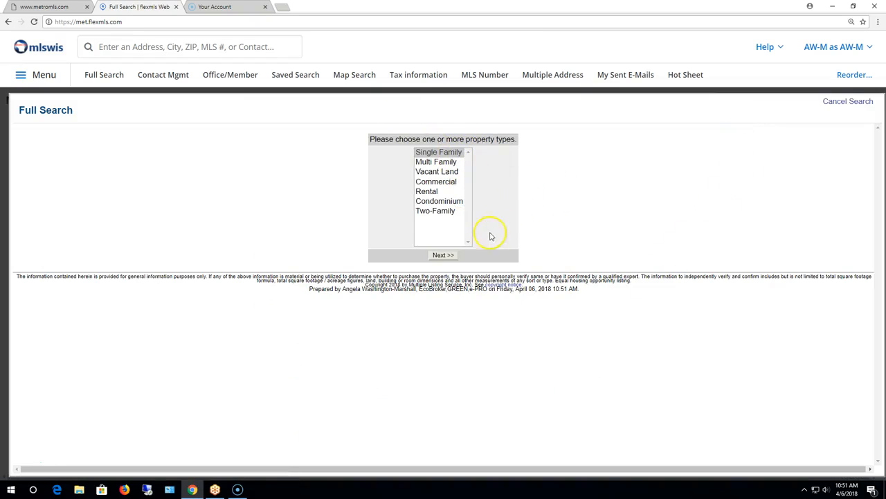
left_click(447, 255)
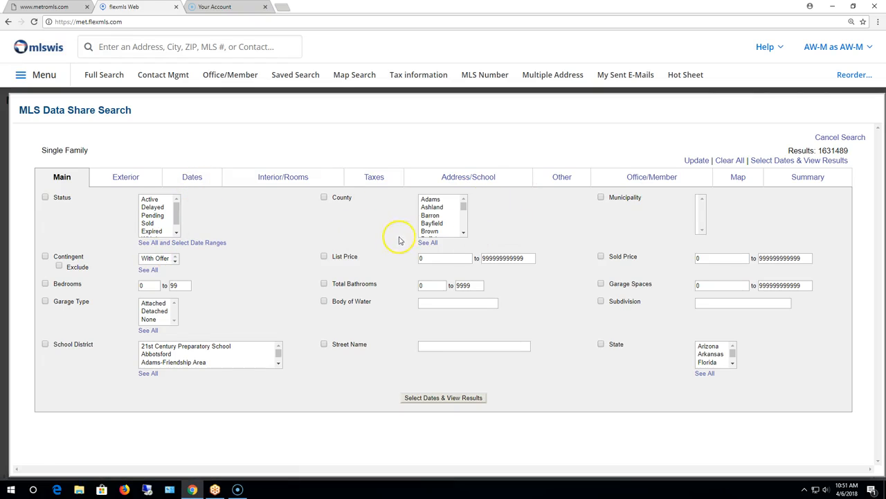
Limit the search to Milwaukee County and the municipality of Wauwatosa
left_click(439, 230)
type("mi")
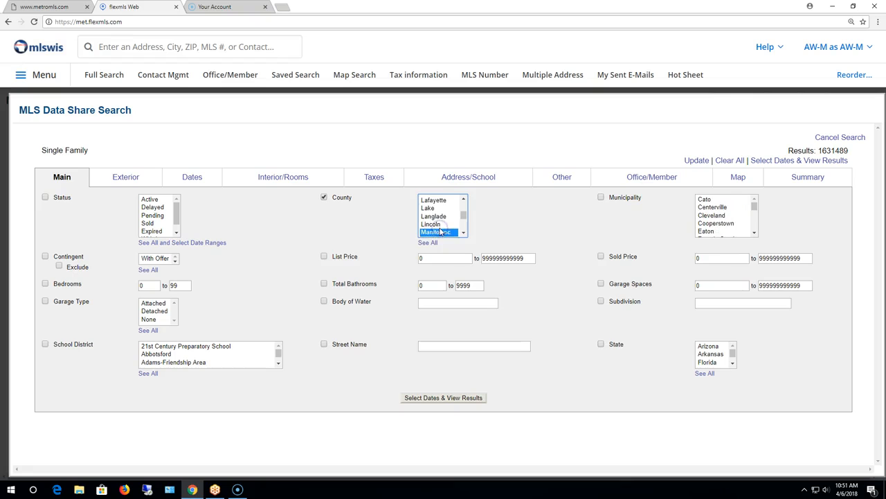
left_click(714, 216)
type("watosa")
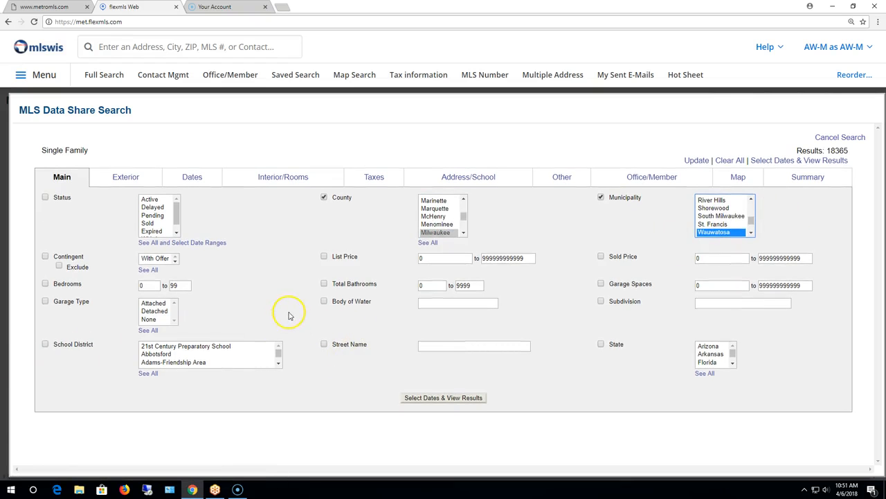
Set the search criteria to 3 to 4 bedrooms and 2 to 2.5 total bathrooms
left_click(100, 285)
type("3")
key("Tab")
type("4")
left_click_drag(431, 287, 368, 288)
type("2")
left_click_drag(474, 287, 399, 291)
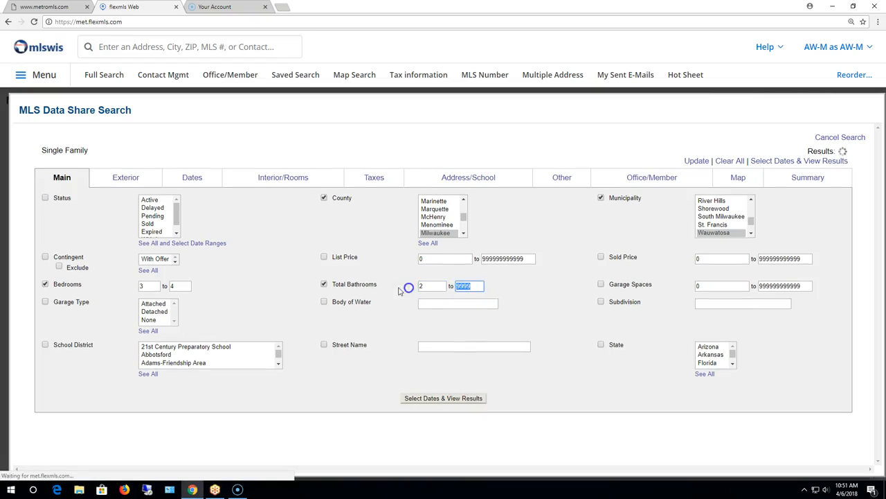
type("2.5")
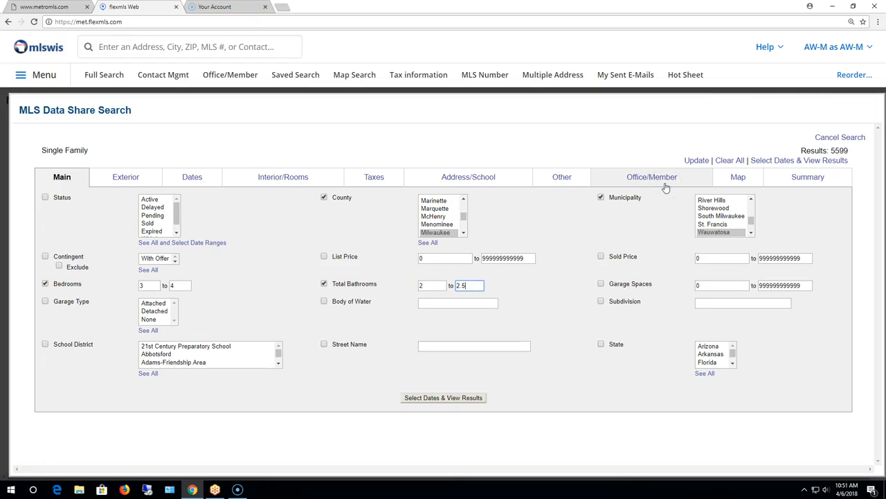
View the map search option, proceed to the report date selection and review the listed search parameters
left_click(739, 178)
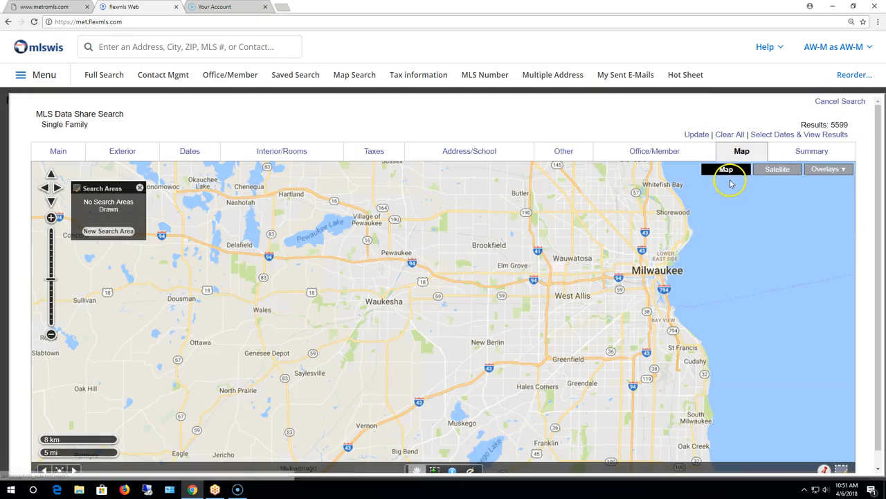
left_click(787, 136)
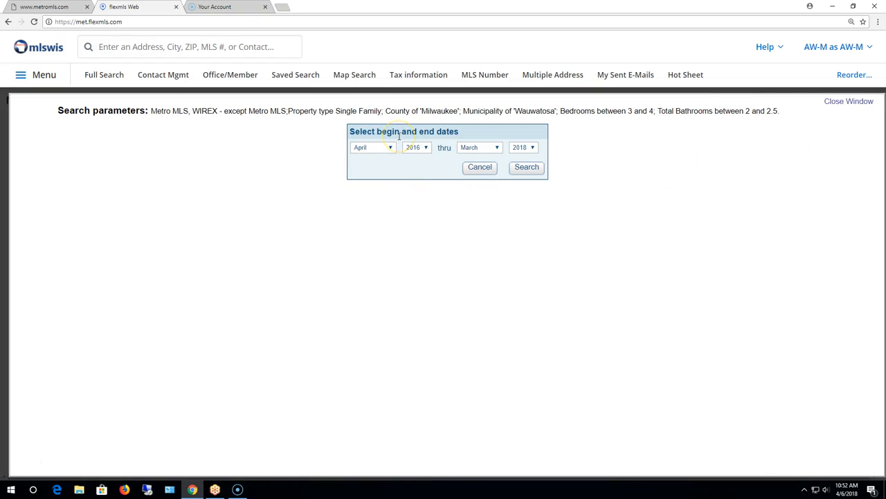
left_click(151, 111)
left_click_drag(152, 111, 782, 114)
left_click(776, 170)
Set the report period to January 2017 through December 2017 and run the search
left_click(391, 148)
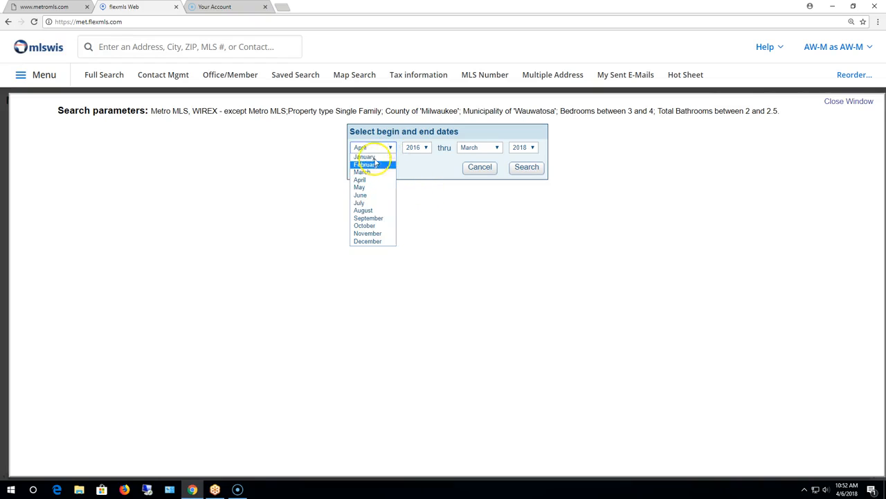
left_click(374, 157)
left_click(424, 147)
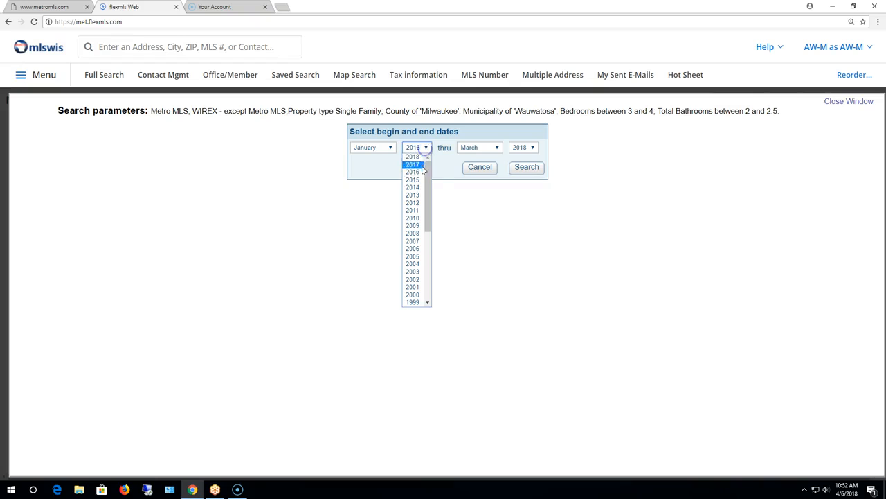
left_click(415, 165)
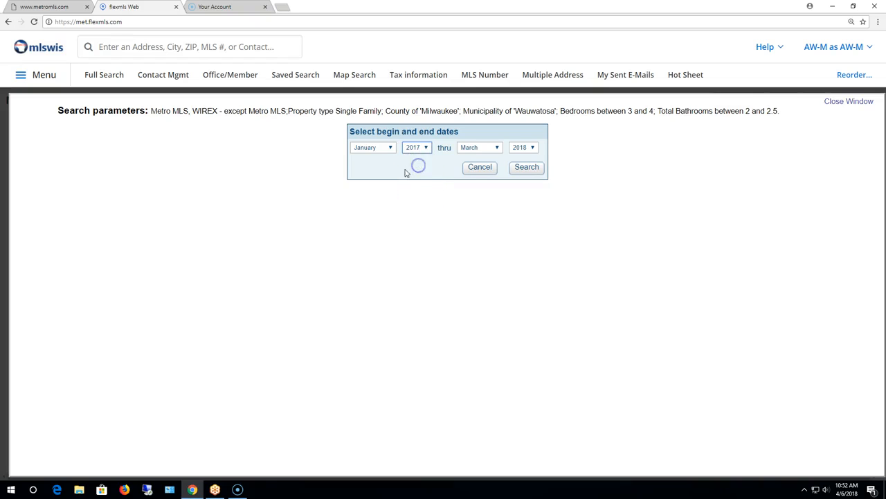
left_click(496, 149)
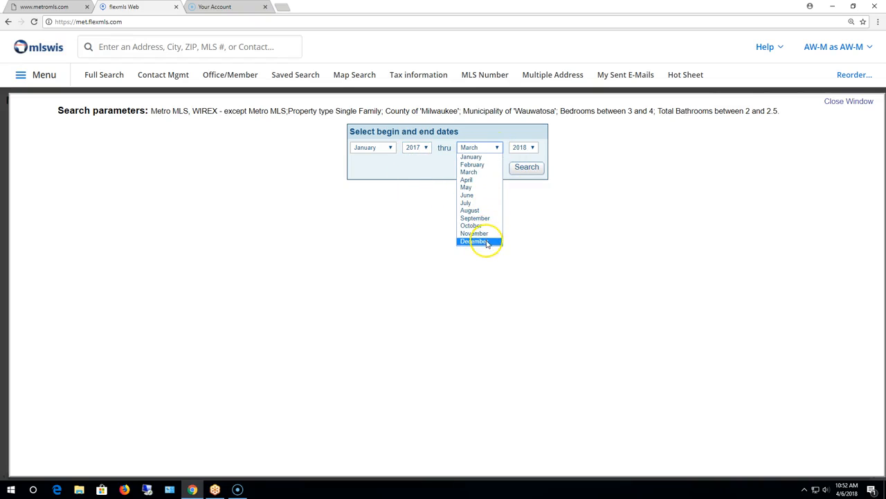
left_click(485, 241)
left_click(536, 148)
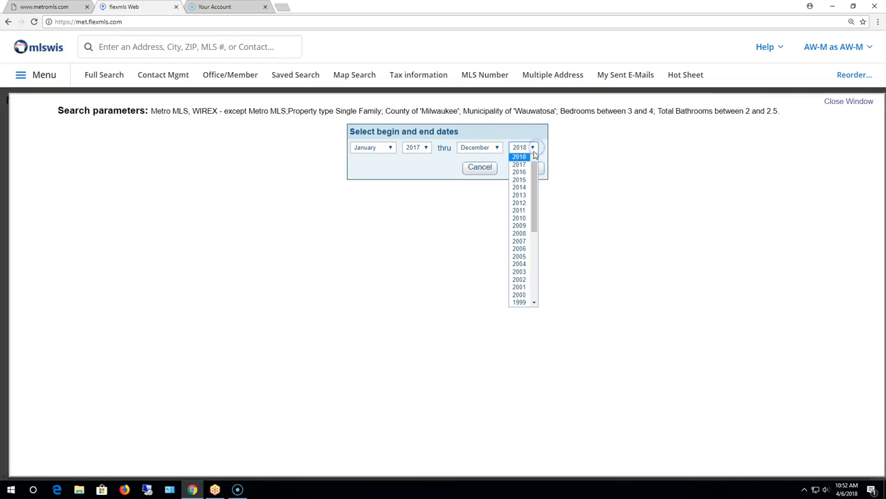
left_click(524, 165)
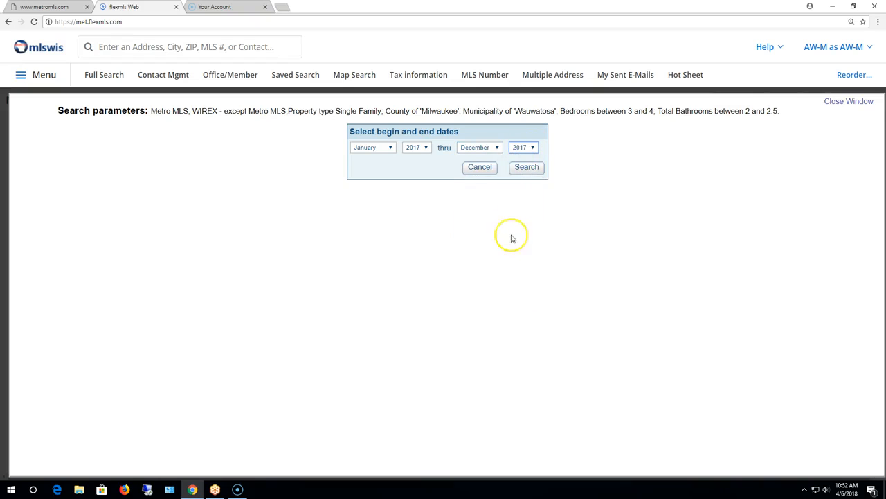
left_click(527, 170)
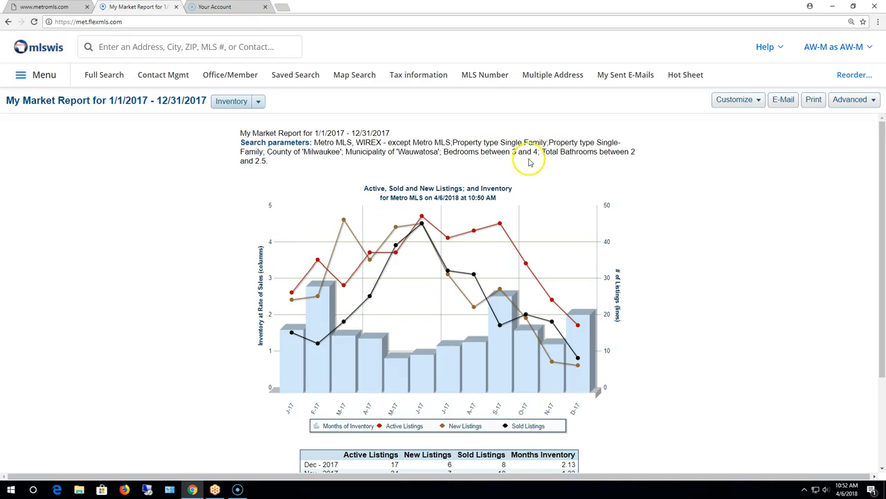
Examine the inventory chart and monthly table for active, new and sold listings and months of inventory
scroll(526, 203, "down", 1)
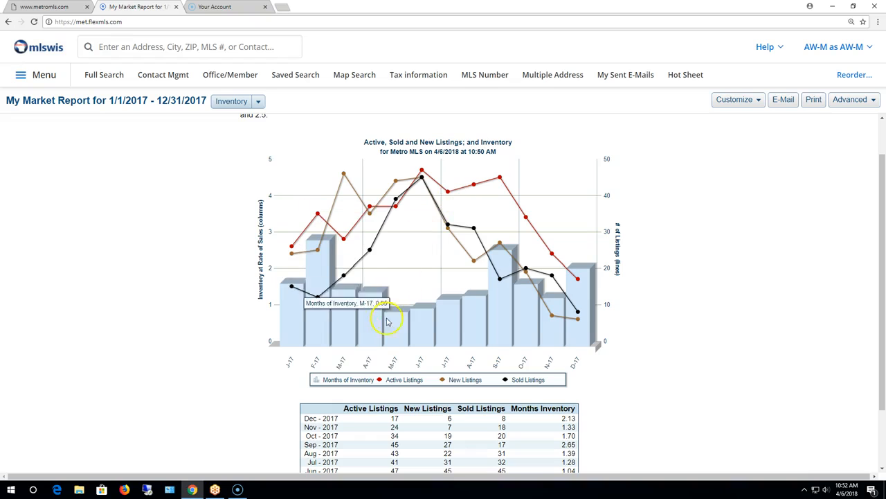
mouse_move(327, 339)
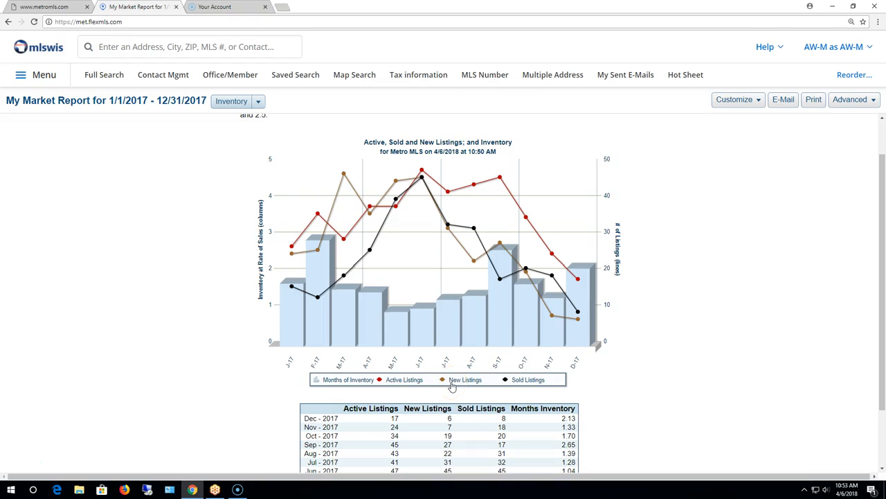
left_click(527, 382)
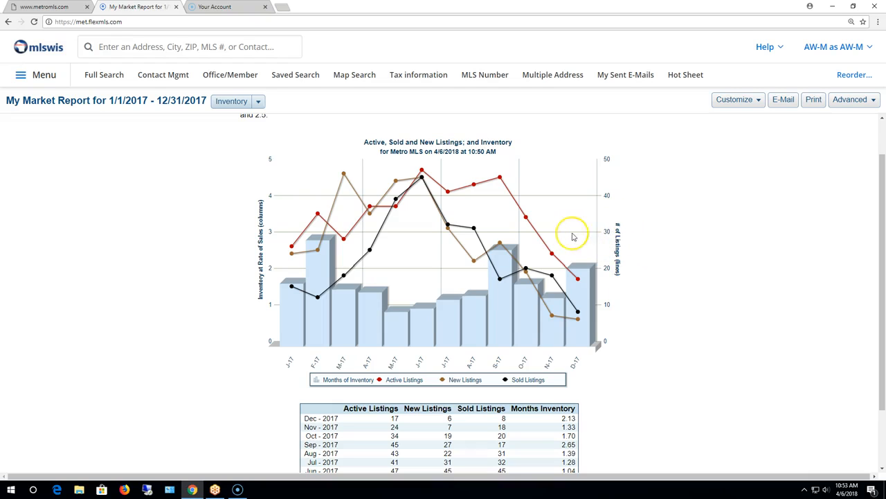
mouse_move(588, 280)
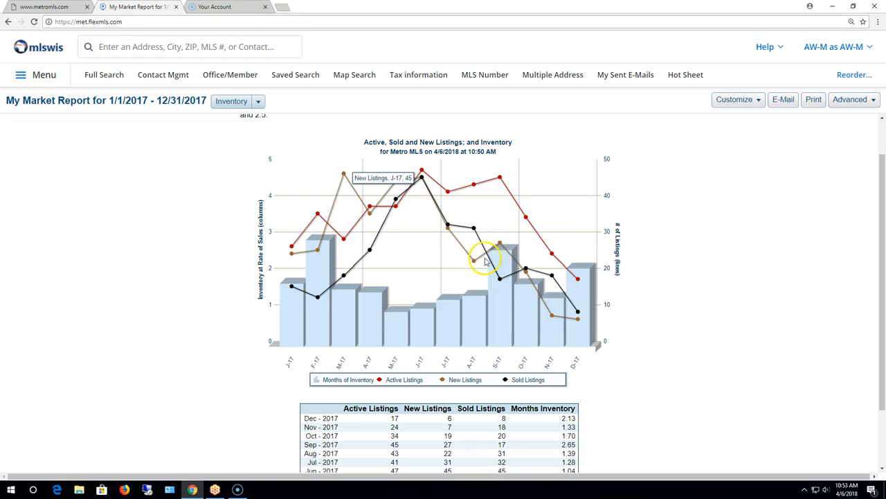
scroll(533, 270, "down", 2)
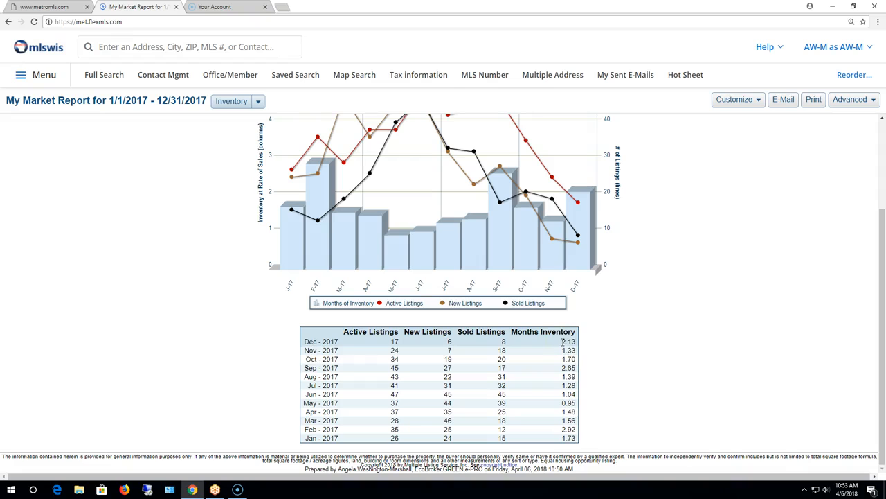
scroll(617, 346, "up", 2)
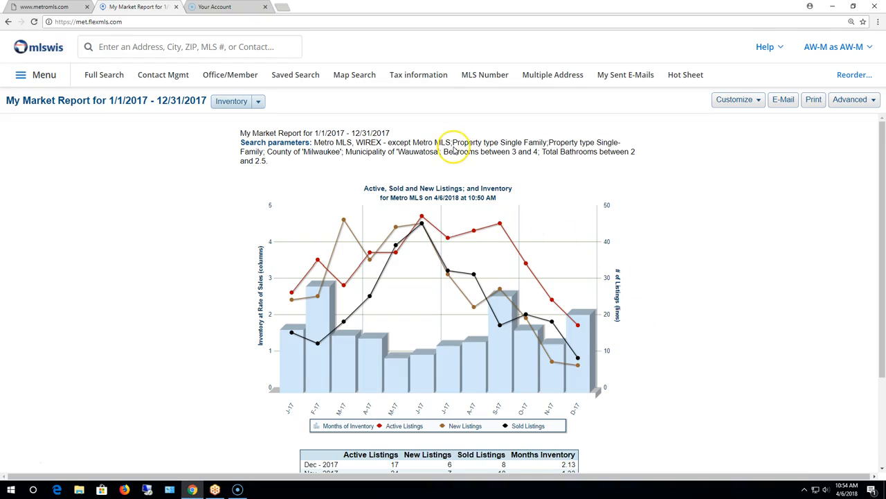
Switch the report to Sold DOM vs. Sold Price and examine its days on market, cumulative days on market and average sold price
left_click(258, 101)
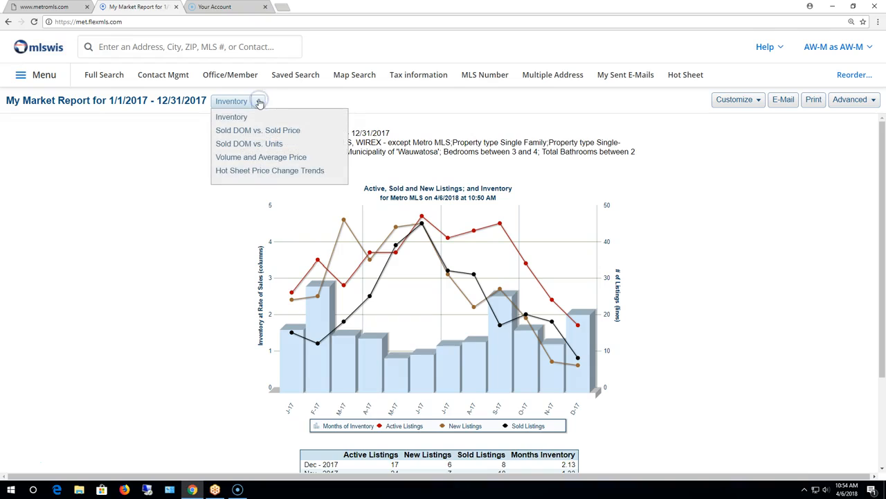
left_click(252, 132)
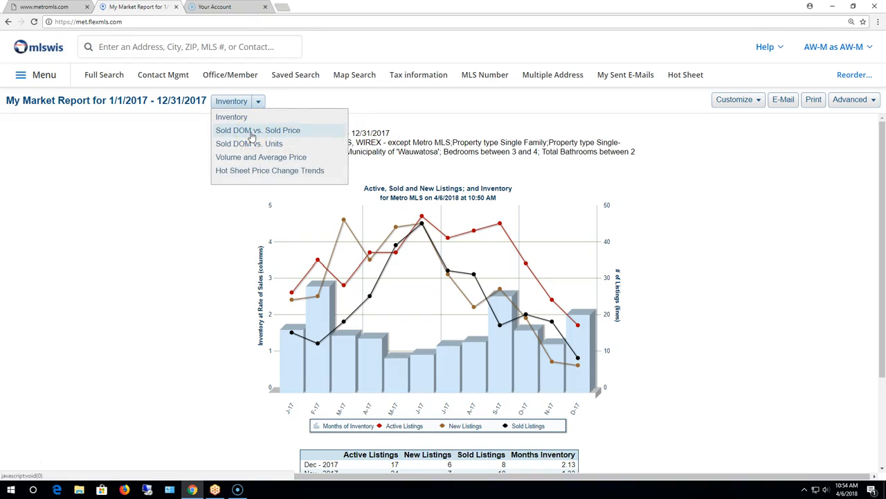
left_click(252, 132)
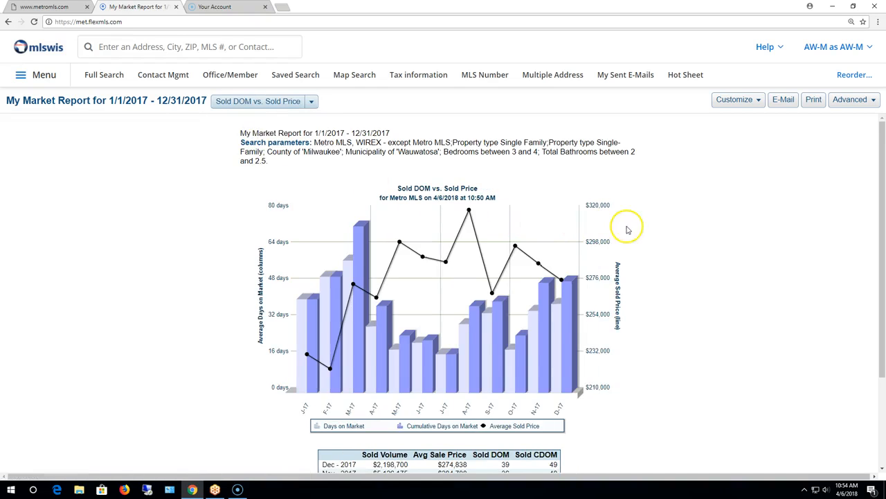
scroll(642, 222, "down", 1)
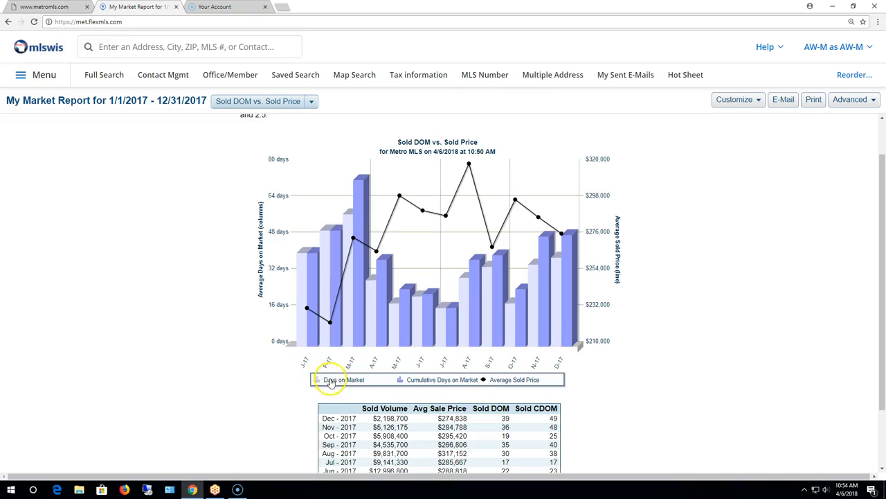
mouse_move(301, 337)
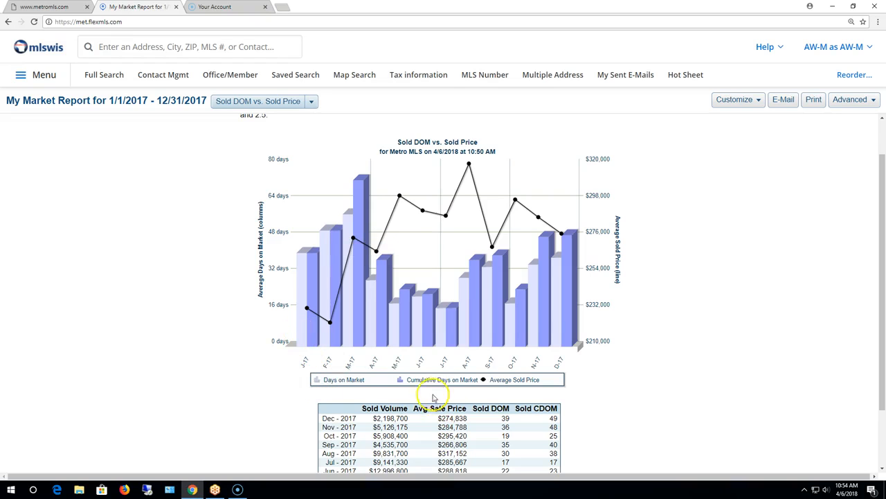
mouse_move(403, 343)
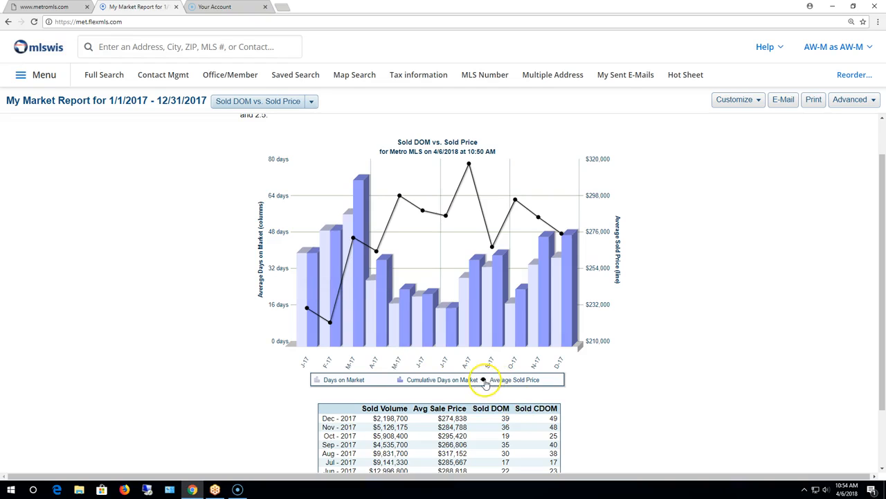
mouse_move(489, 254)
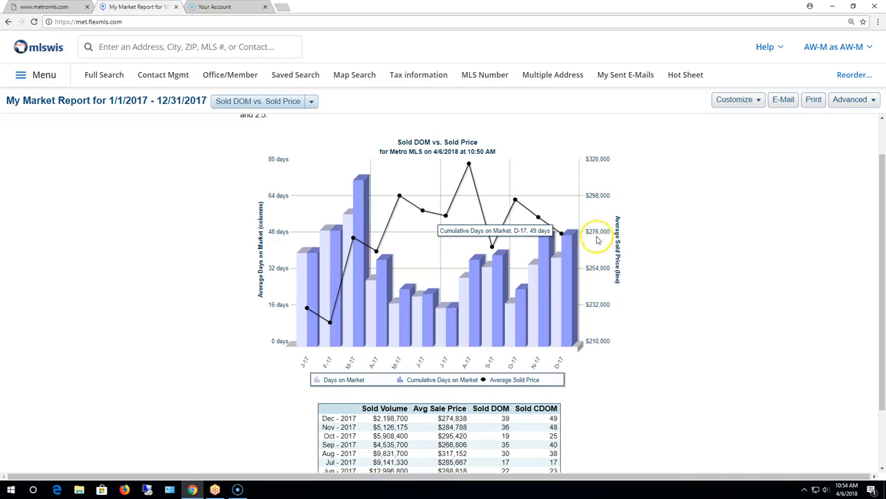
Compare each month's days on market and cumulative days on market with the average sold price in the chart and table
mouse_move(336, 305)
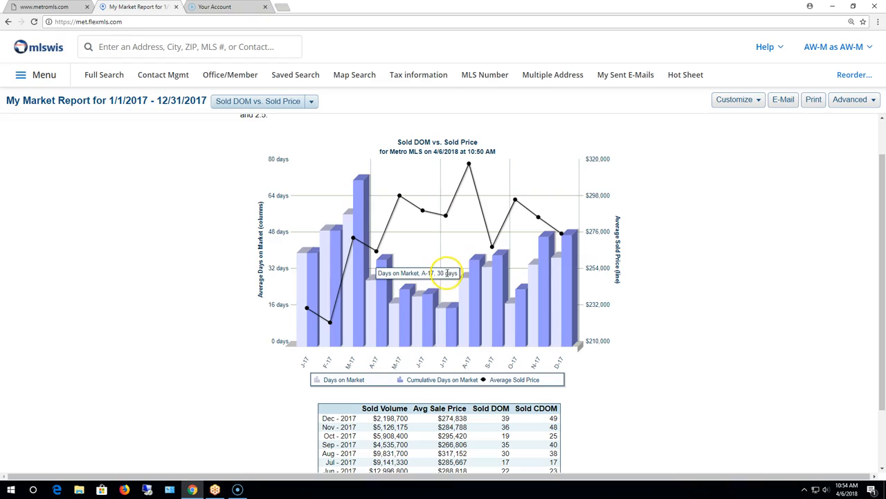
scroll(464, 275, "down", 2)
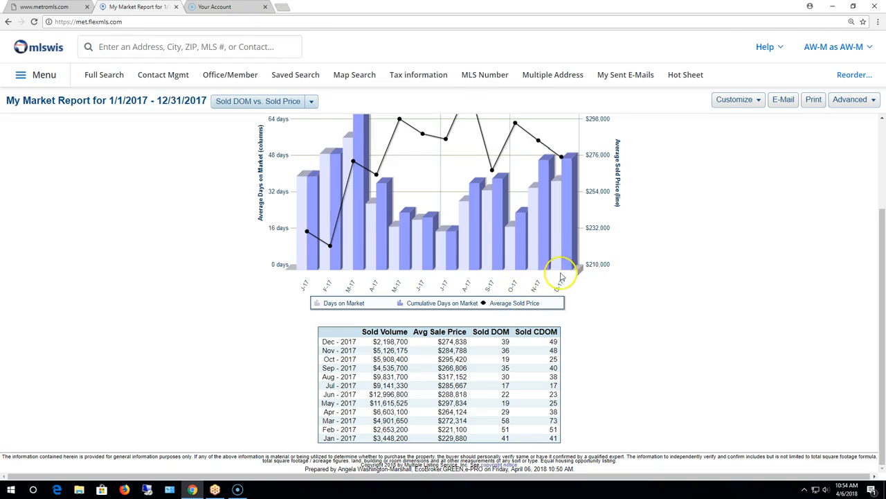
scroll(560, 277, "up", 3)
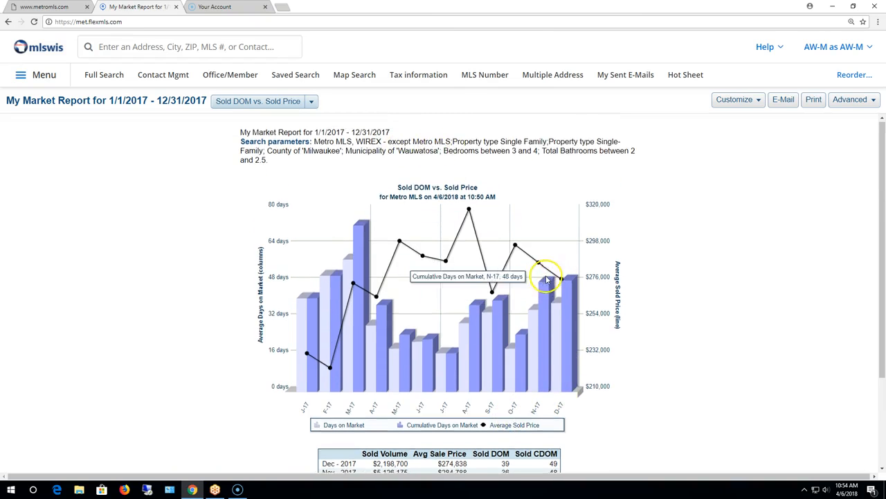
scroll(544, 270, "down", 3)
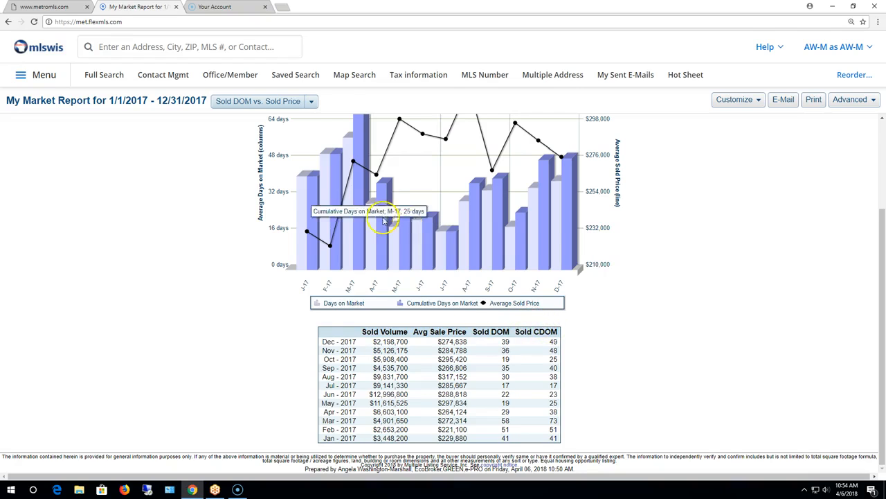
Switch the report to Sold DOM vs. Units and review the monthly listing counts and days on market
left_click(311, 102)
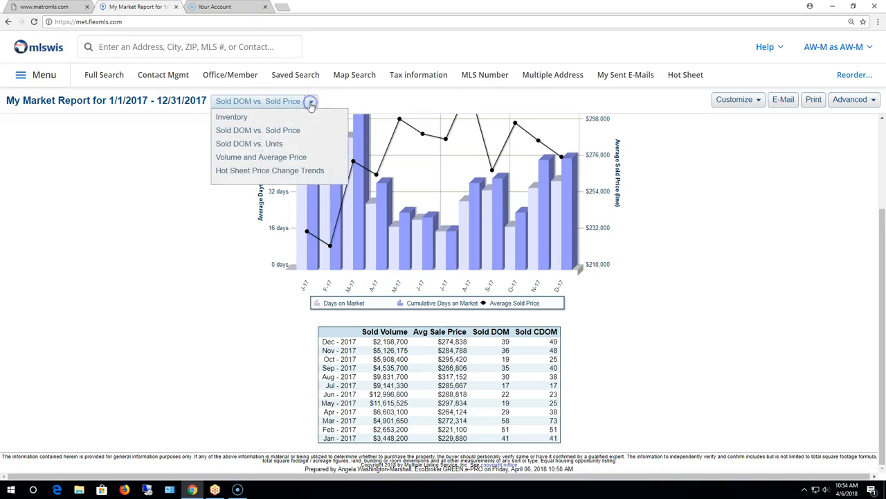
left_click(262, 147)
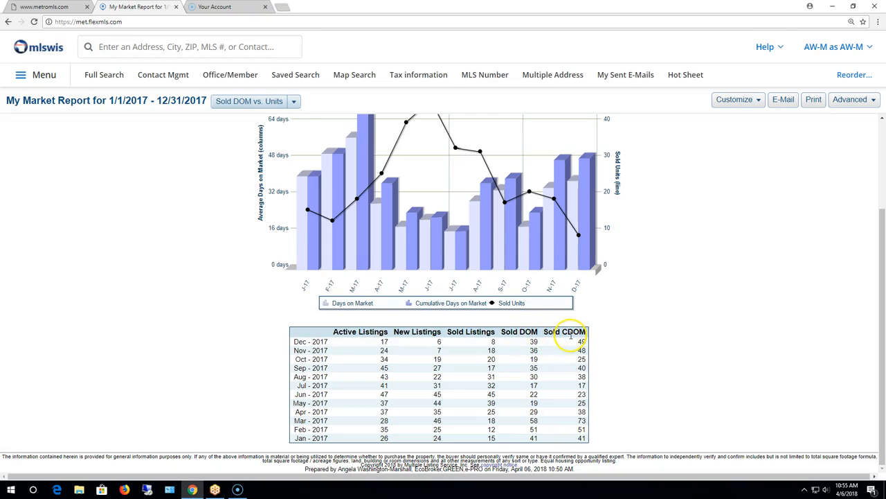
Switch the report to Volume and Average Price and examine the sold volume, average list and sold prices, and SP/LP ratio
left_click(293, 102)
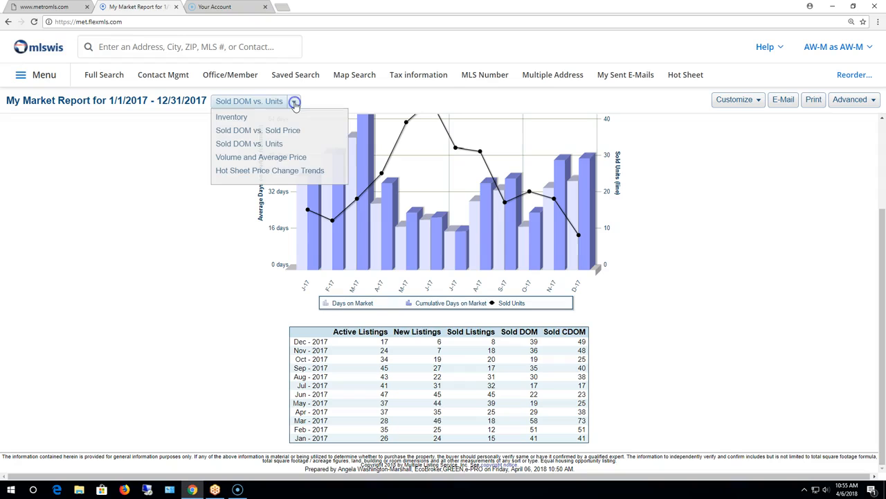
left_click(266, 158)
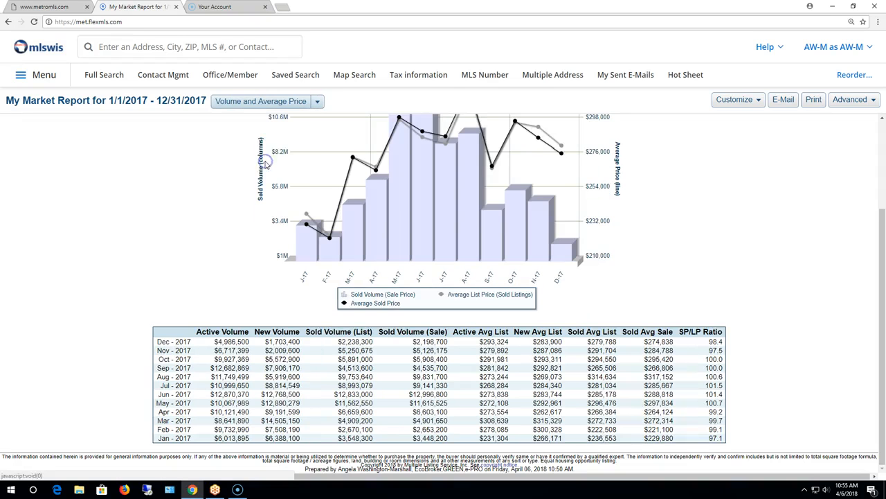
scroll(651, 220, "up", 2)
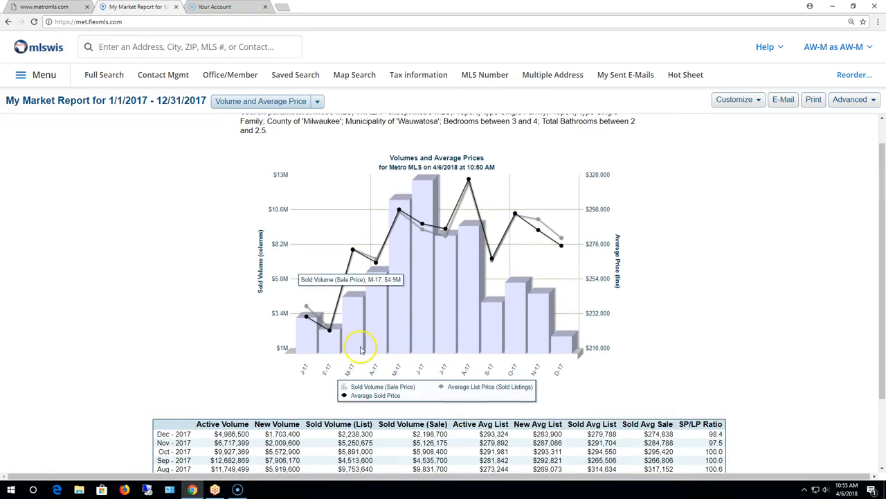
mouse_move(344, 336)
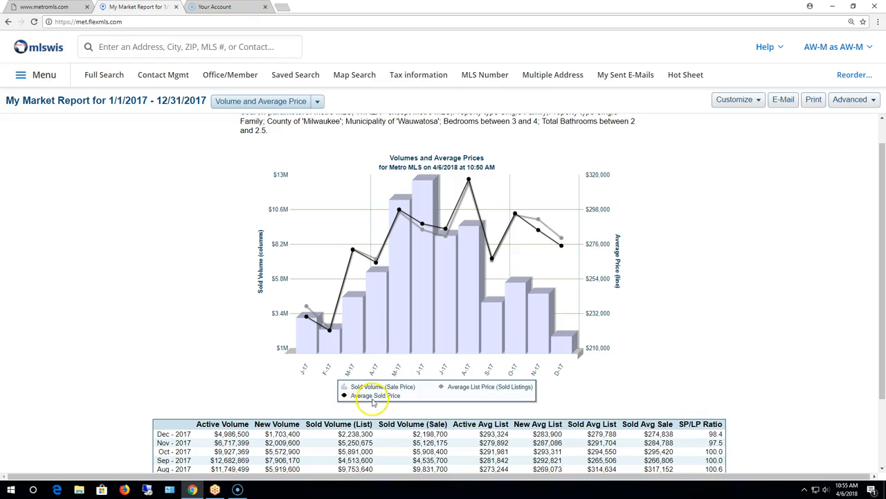
scroll(496, 338, "down", 2)
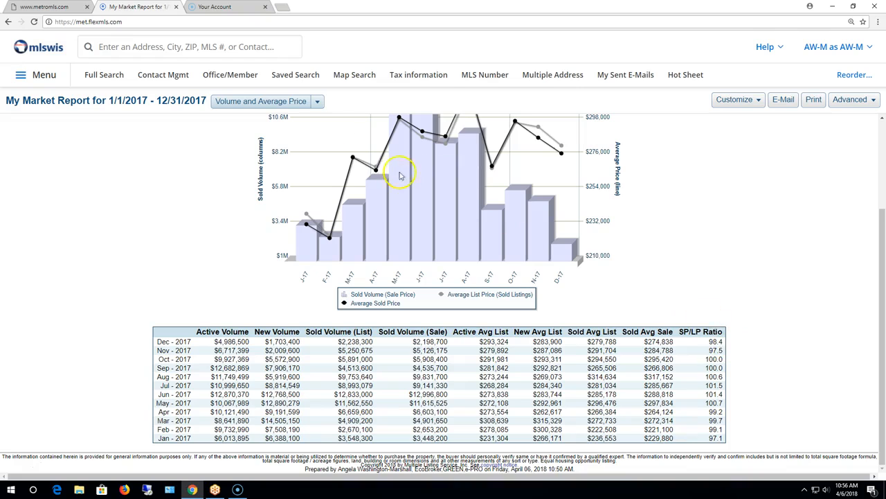
Switch the report to Hot Sheet Price Change Trends and examine the monthly average price changes of active listings
left_click(316, 102)
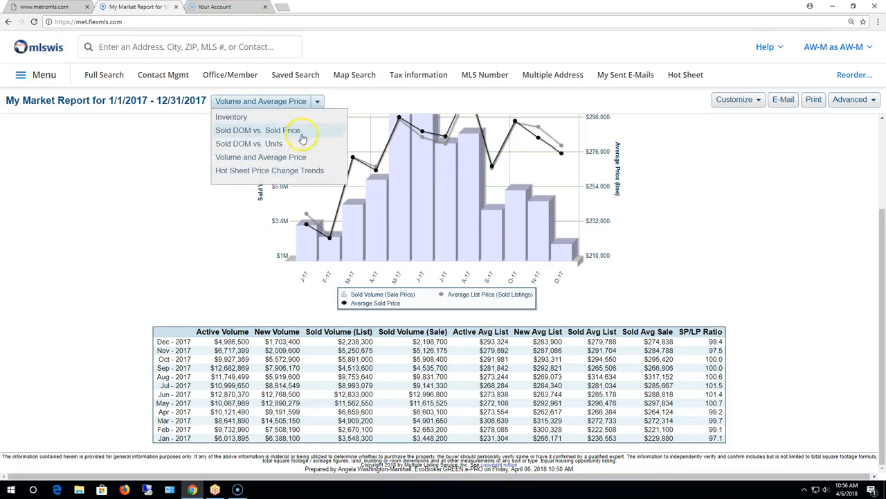
left_click(250, 175)
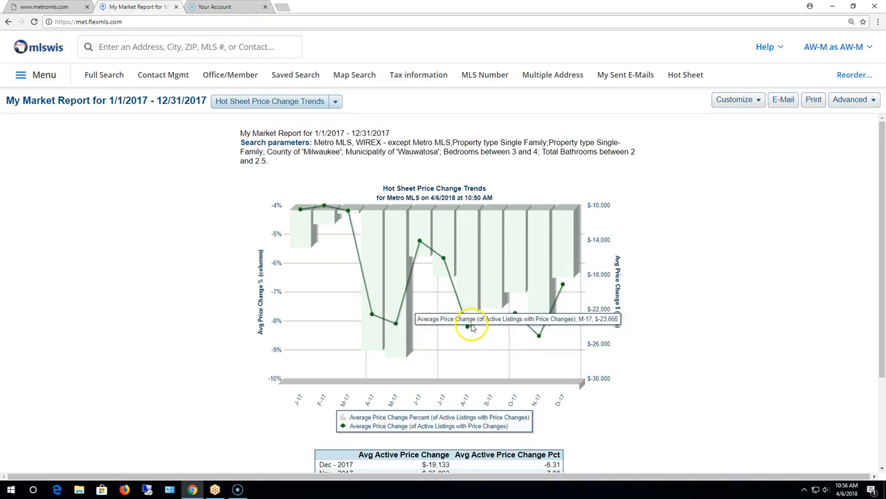
scroll(469, 328, "down", 3)
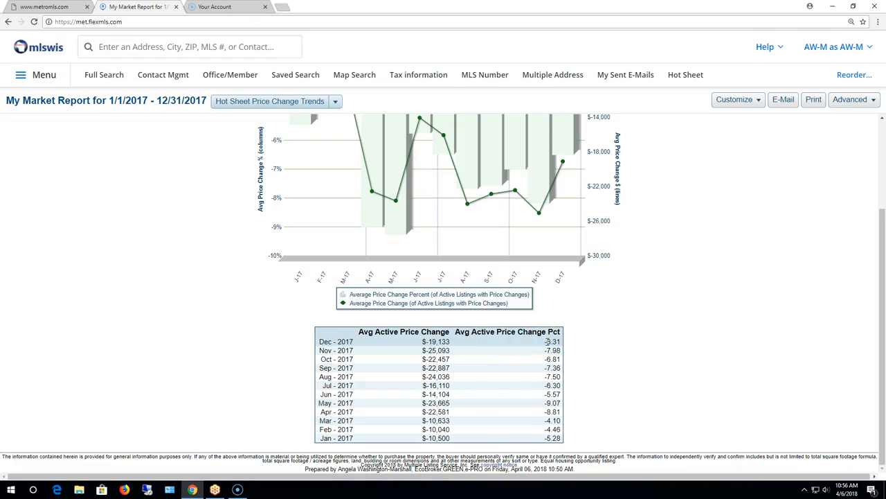
Return the report to the Inventory view and show its search parameters and chart
left_click(334, 102)
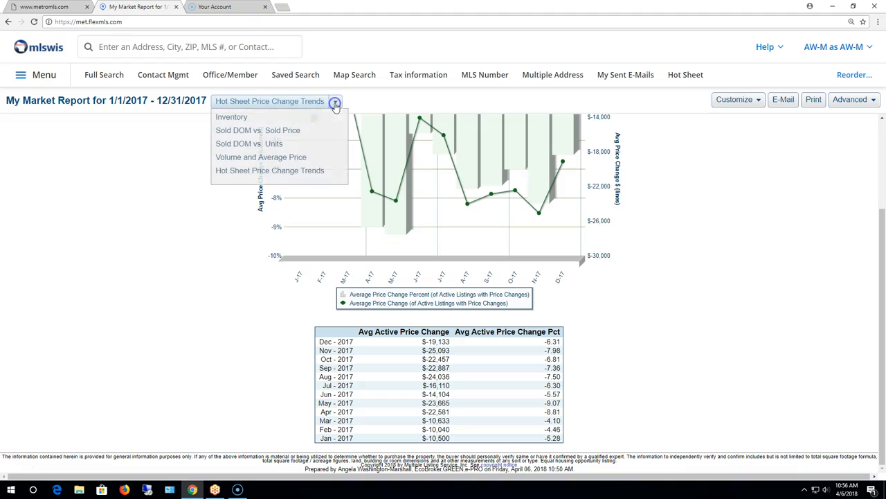
left_click(325, 116)
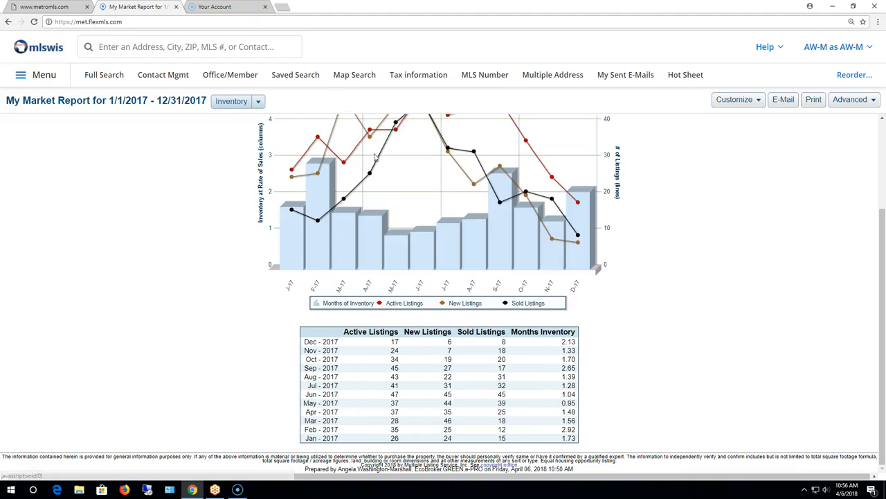
scroll(653, 336, "up", 3)
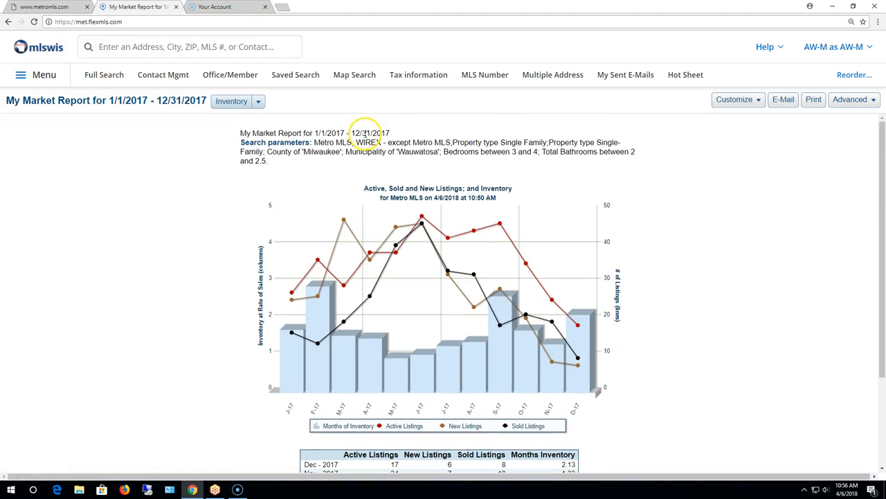
Review the saved searches and the previous full searches available for customizing the report, closing each list without running a search
left_click(753, 100)
left_click(739, 119)
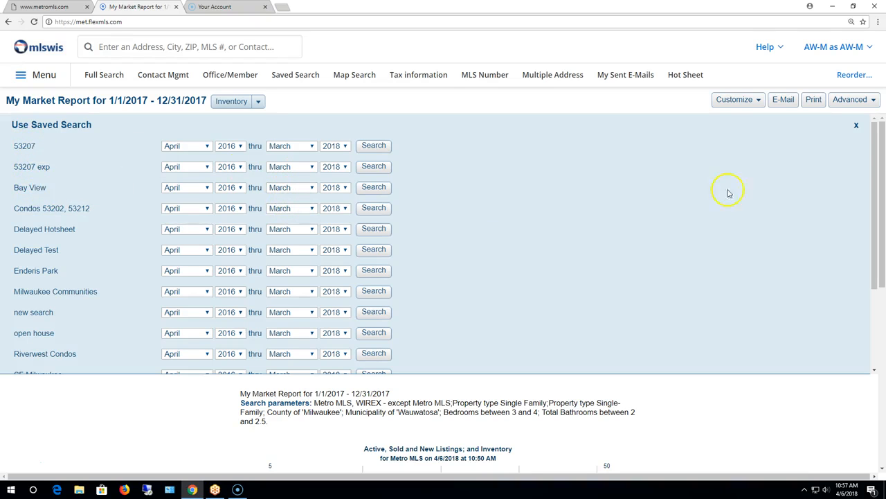
left_click(856, 127)
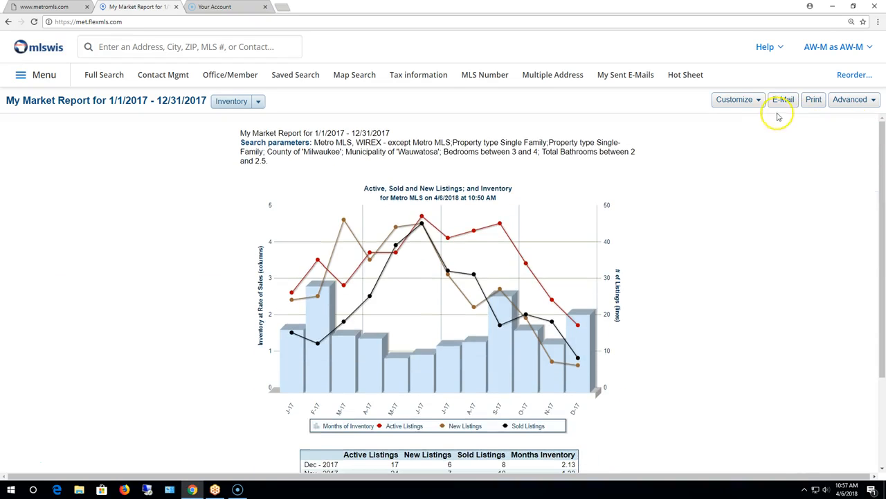
left_click(754, 101)
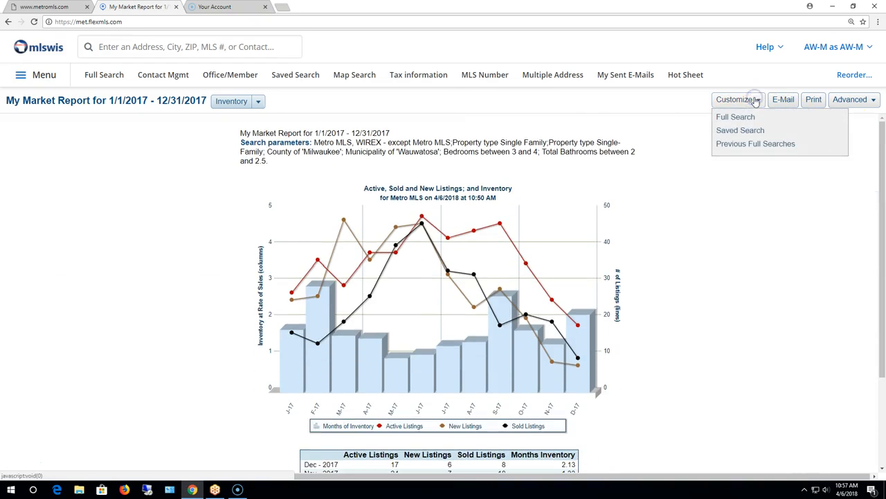
left_click(771, 145)
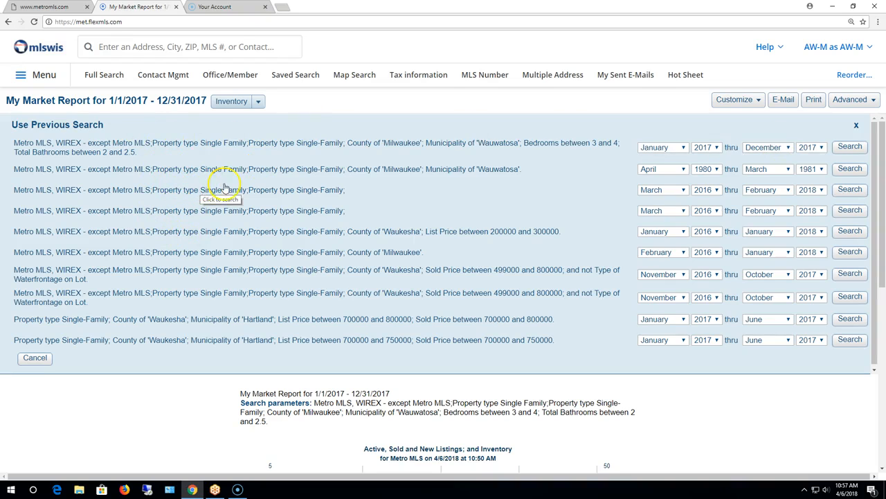
left_click(856, 128)
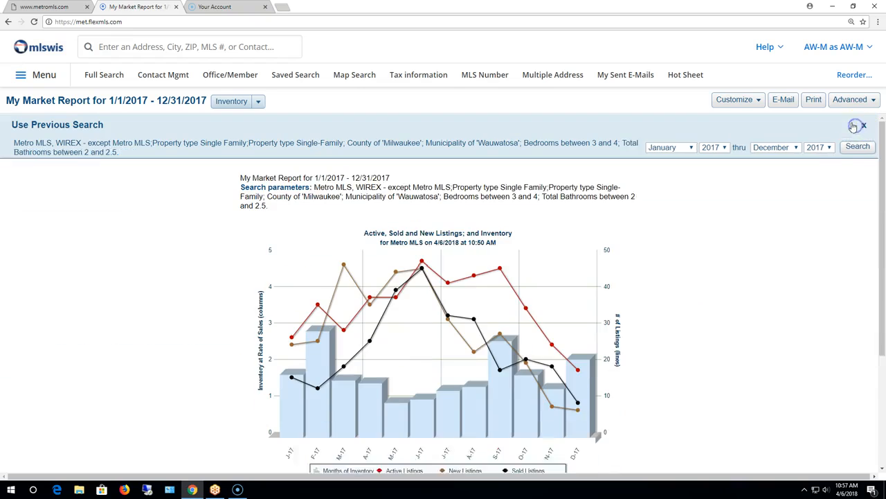
View the form for e-mailing the report page and cancel it
left_click(791, 104)
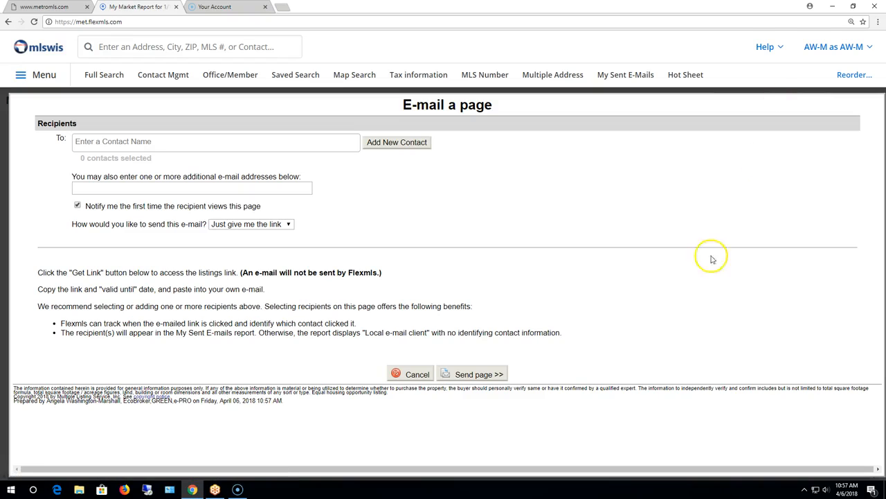
left_click(415, 374)
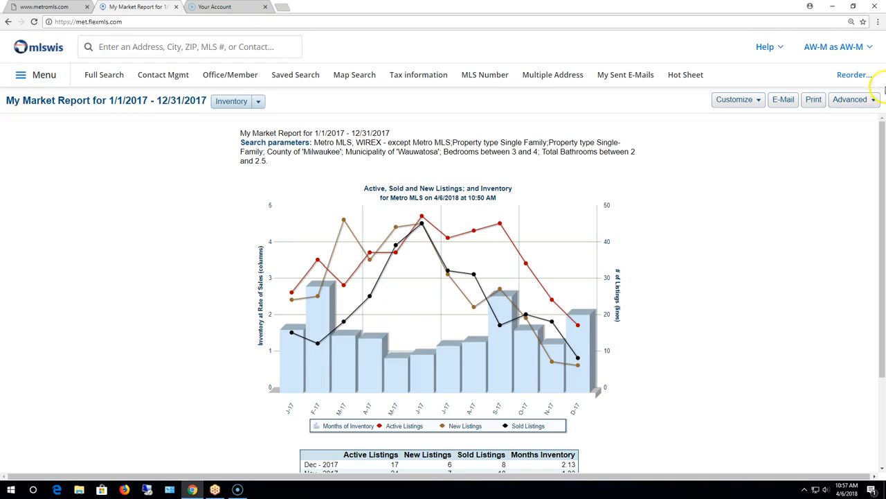
Detach the report into a separate window, close that window and view the options for exporting the report data
left_click(872, 101)
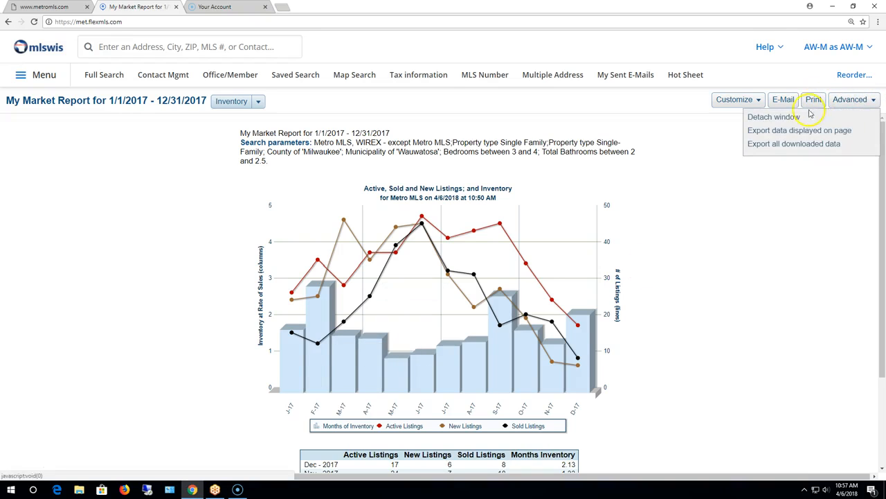
left_click(793, 119)
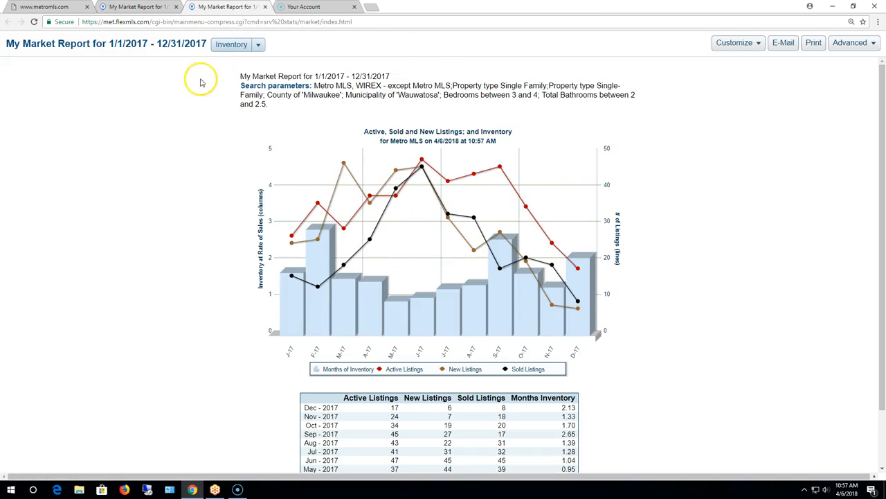
left_click(265, 7)
left_click(850, 99)
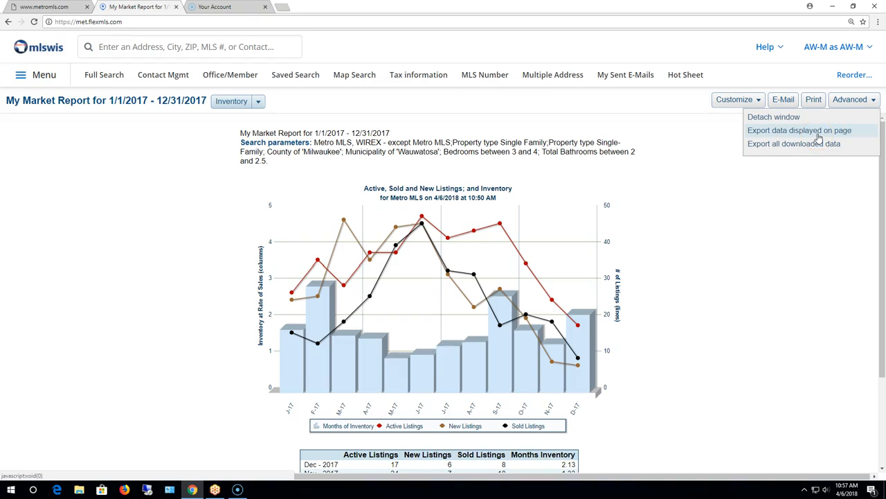
scroll(794, 169, "down", 3)
scroll(796, 158, "up", 3)
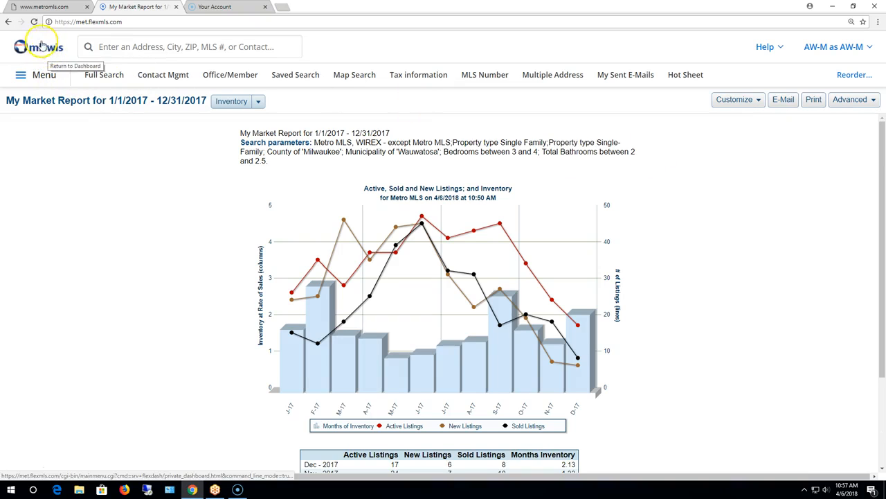
Open the My Market page again from the site's main navigation
left_click(47, 76)
scroll(340, 208, "down", 3)
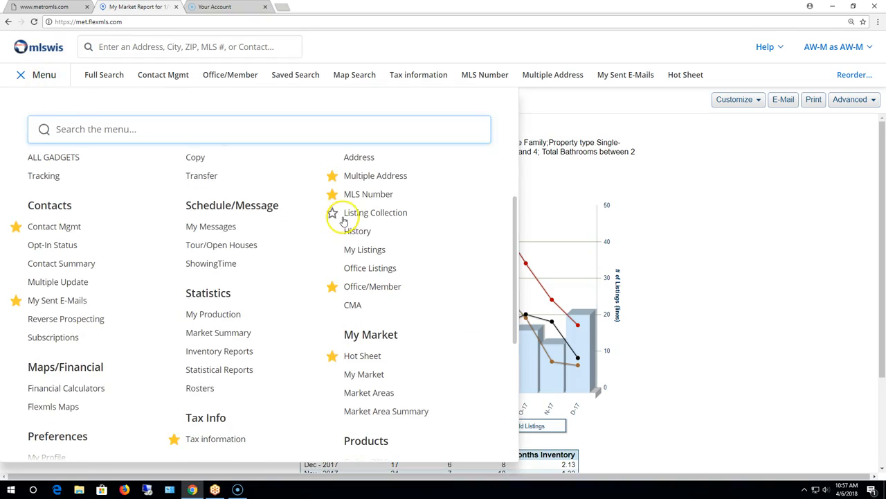
left_click(367, 375)
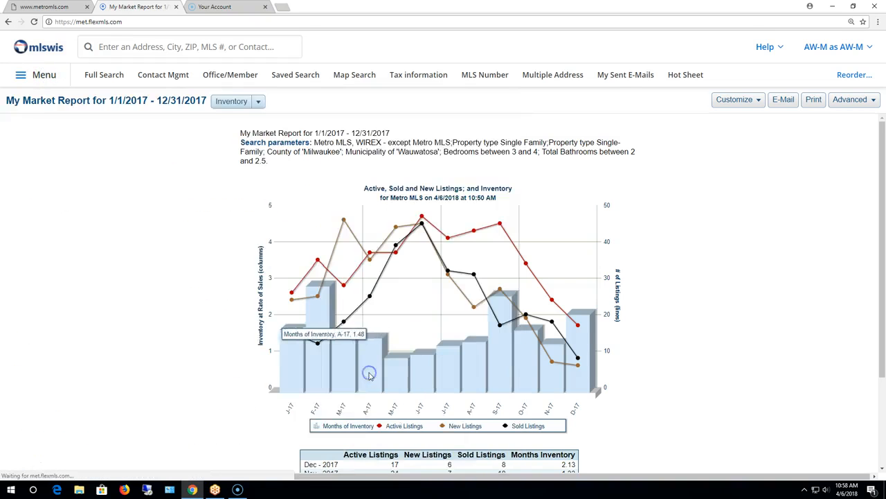